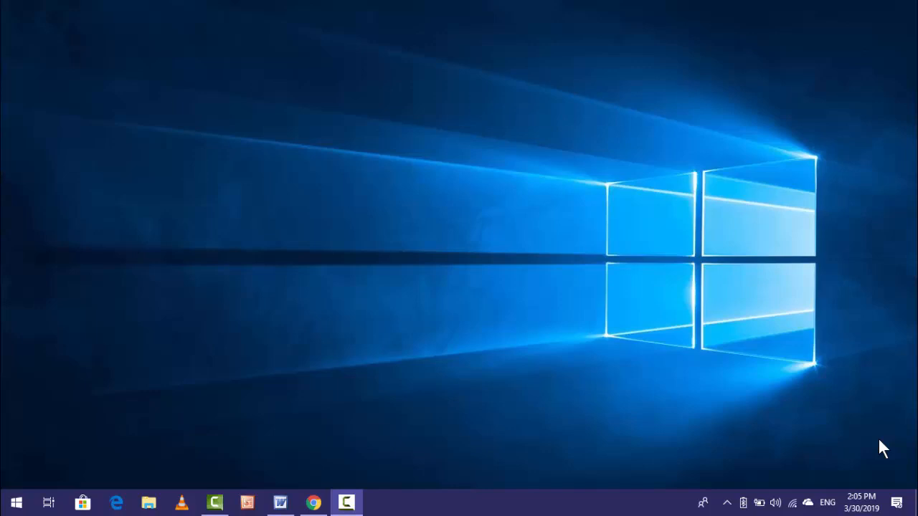
# Launch the Settings app from a Start menu search for 'setting'.
pyautogui.press('super')
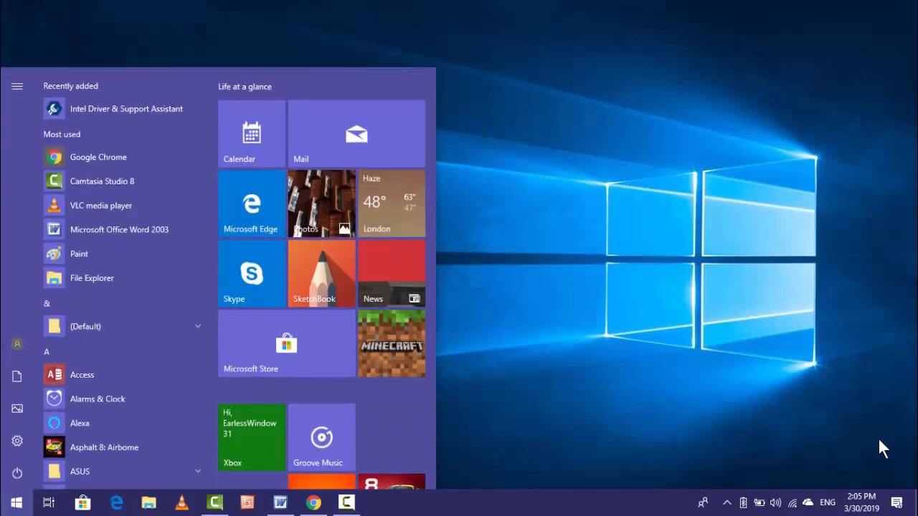
pyautogui.hotkey('ctrl', 'Right')
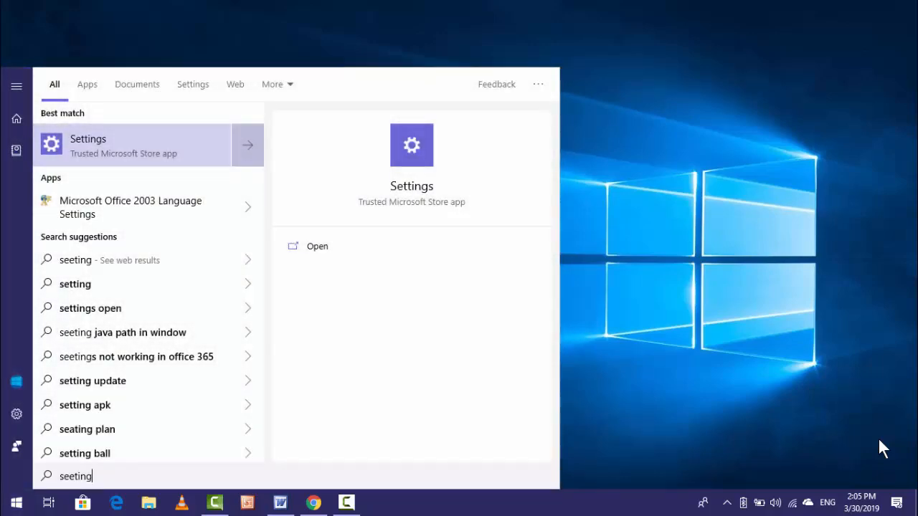
pyautogui.press('Return')
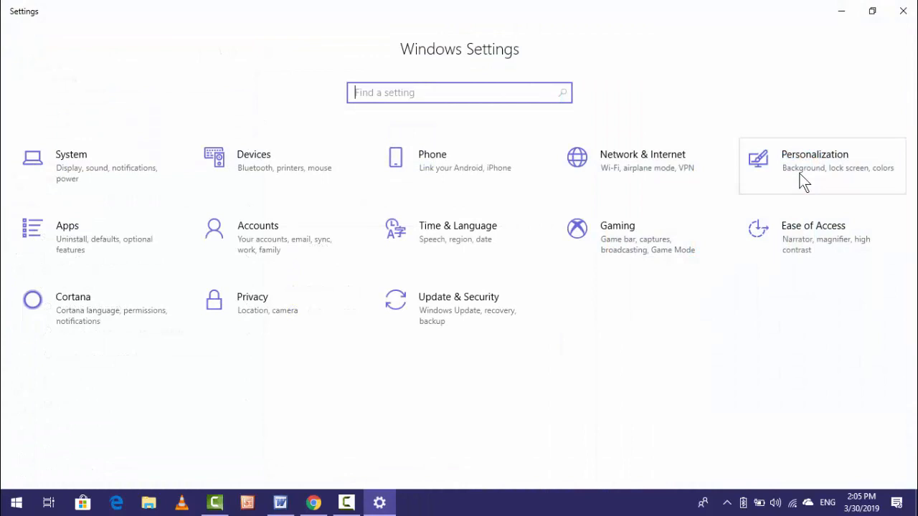
# Go to Personalization > Themes and bring up the Sound dialog for Windows Default.
pyautogui.click(807, 169)
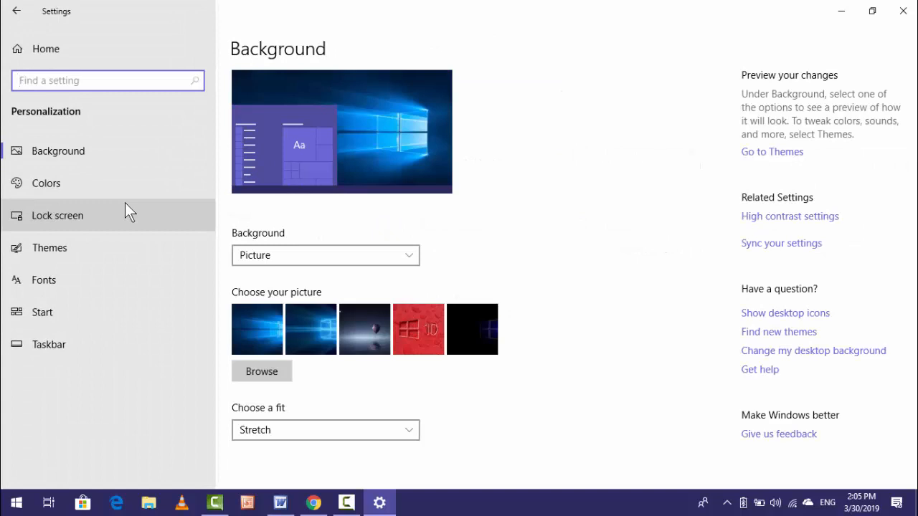
pyautogui.click(102, 238)
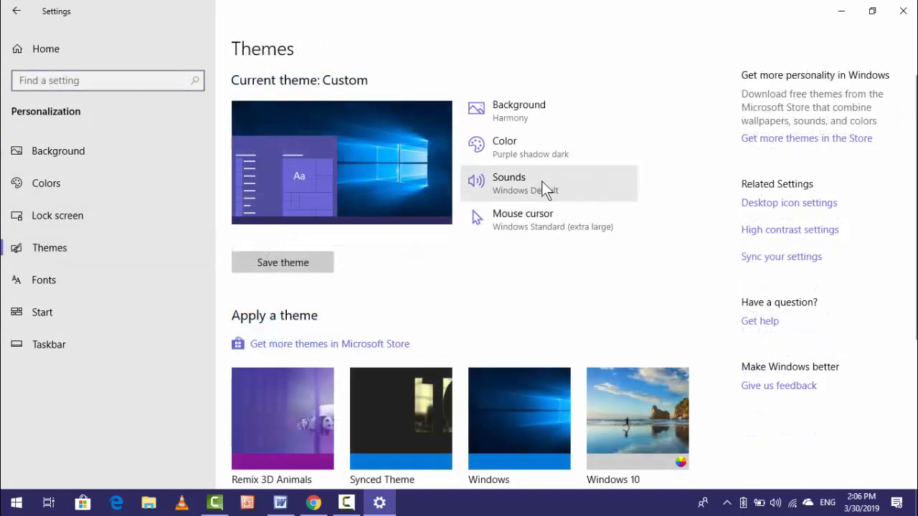
pyautogui.click(541, 180)
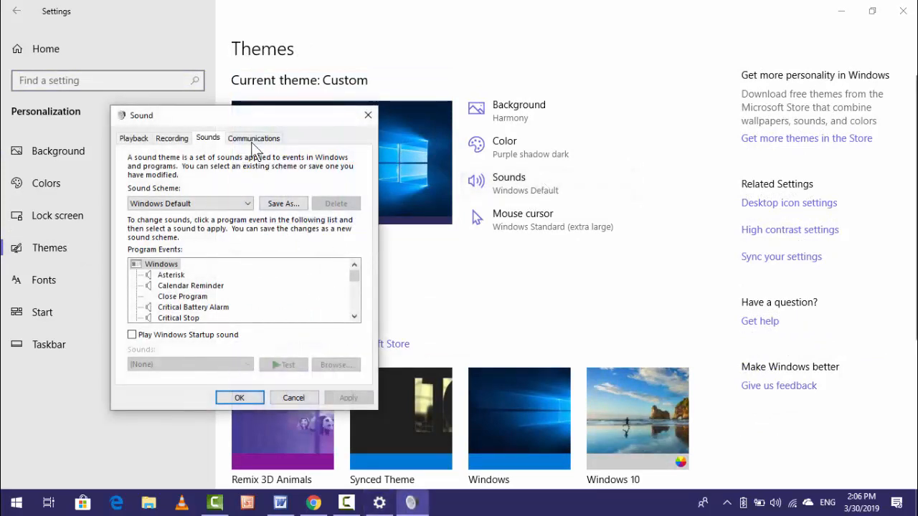
# Centre the Sound dialog and select the Notification event, showing Windows Notify System Generic.
pyautogui.moveTo(254, 119); pyautogui.dragTo(406, 78)
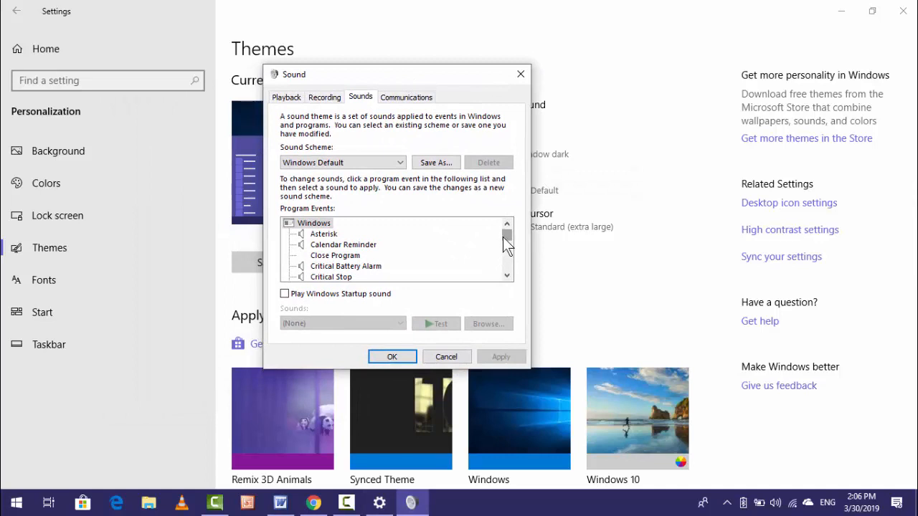
pyautogui.moveTo(503, 237); pyautogui.dragTo(502, 256)
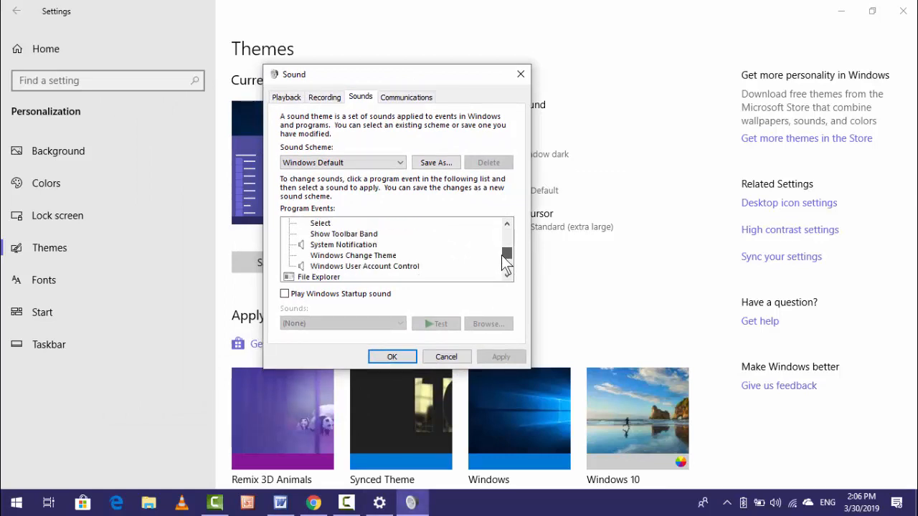
pyautogui.scroll(2, 494, 253)
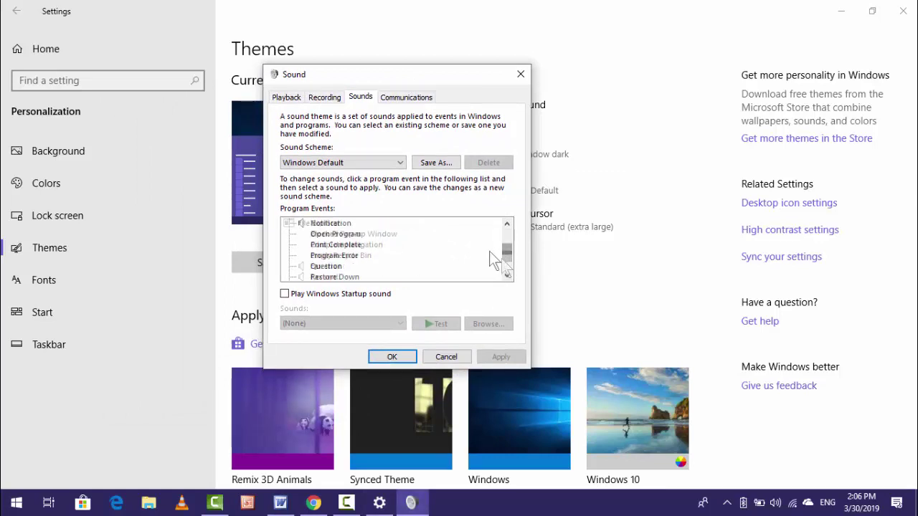
pyautogui.click(321, 224)
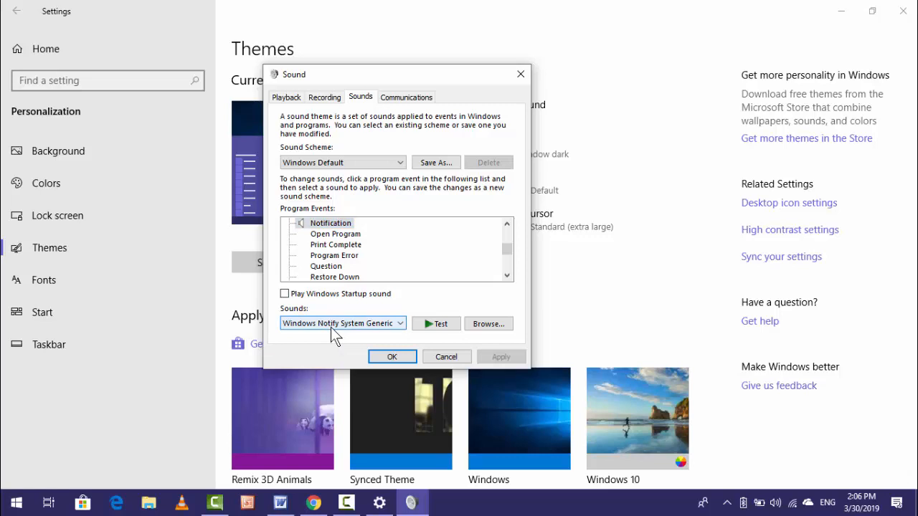
pyautogui.click(331, 327)
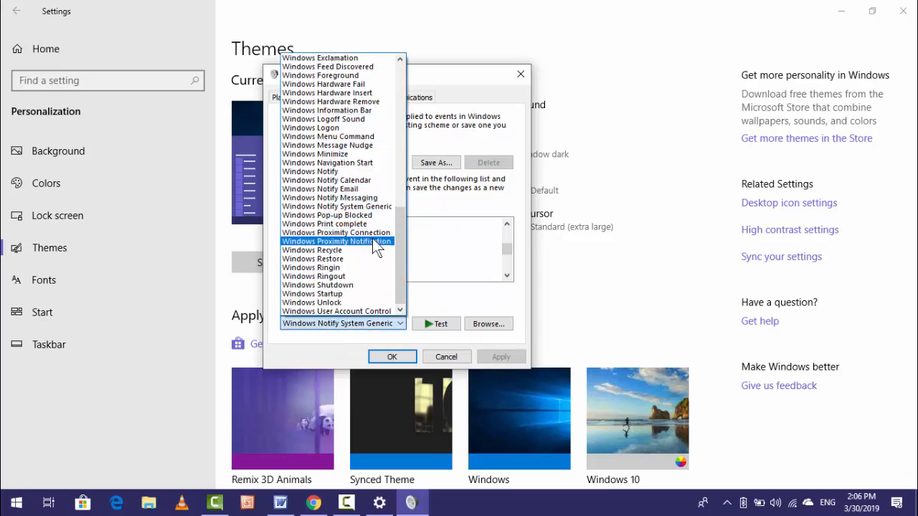
pyautogui.moveTo(398, 231); pyautogui.dragTo(391, 67)
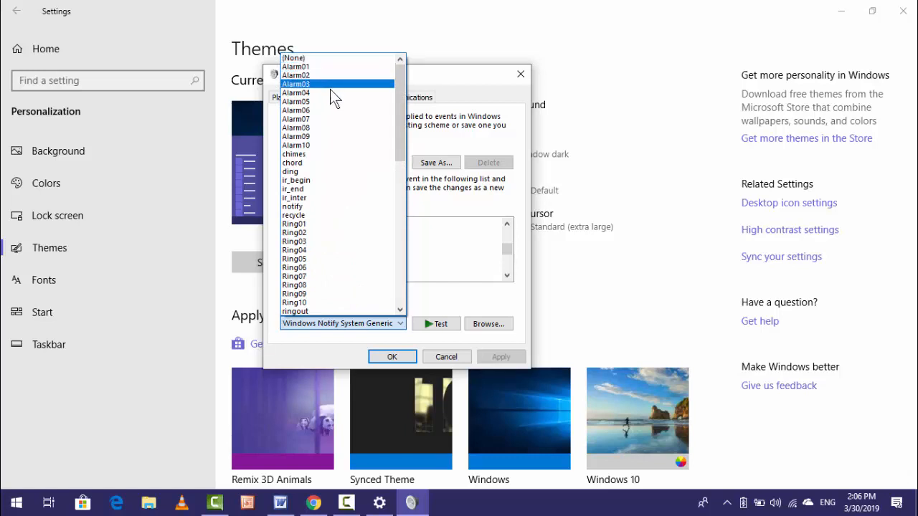
pyautogui.moveTo(399, 110)
pyautogui.mouseDown()
pyautogui.moveTo(393, 262)
pyautogui.moveTo(393, 172)
pyautogui.mouseUp()
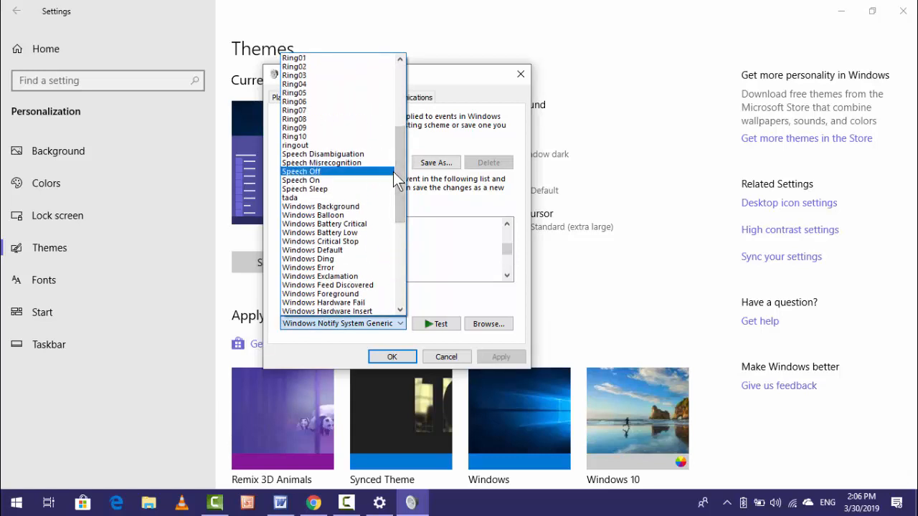
pyautogui.press('Escape')
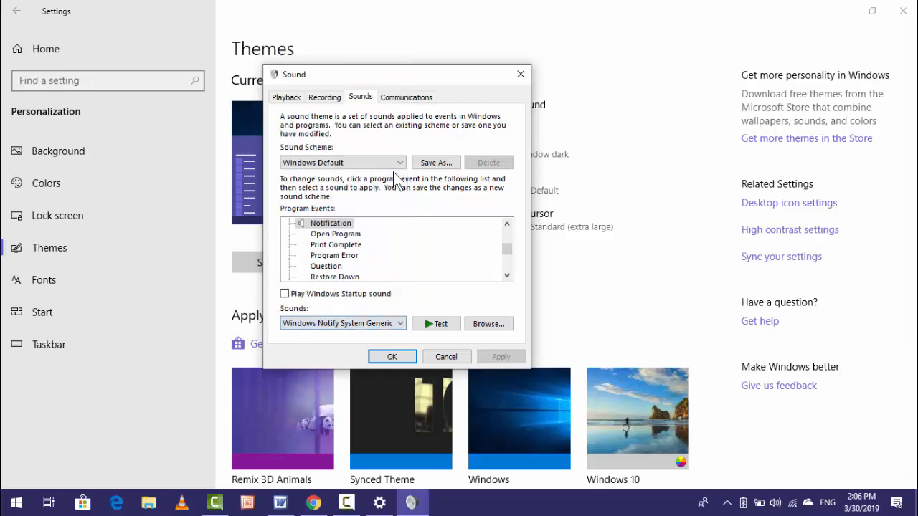
# Close the Sound dialog and the Settings window to return to the desktop.
pyautogui.click(527, 78)
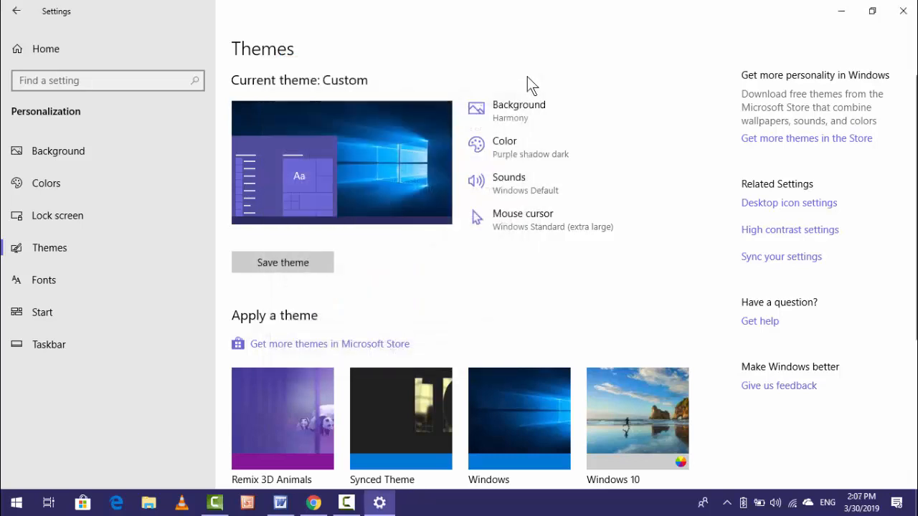
pyautogui.click(894, 19)
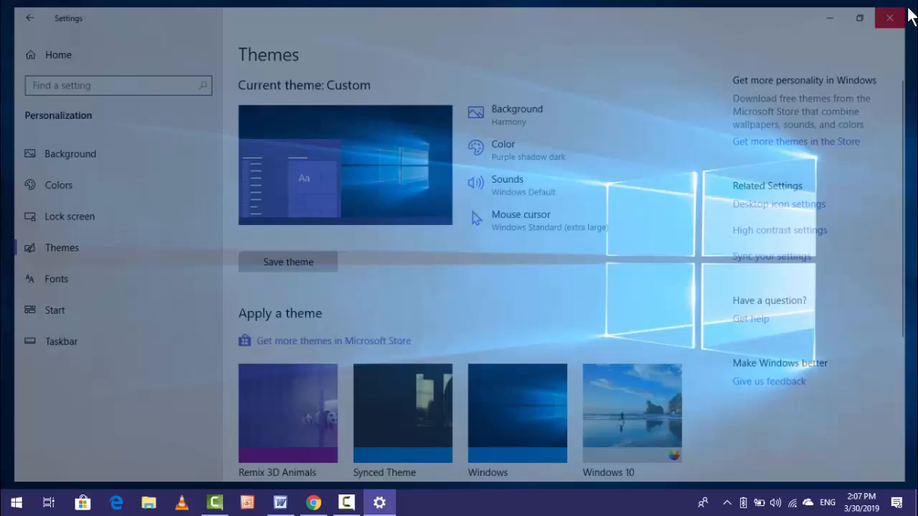